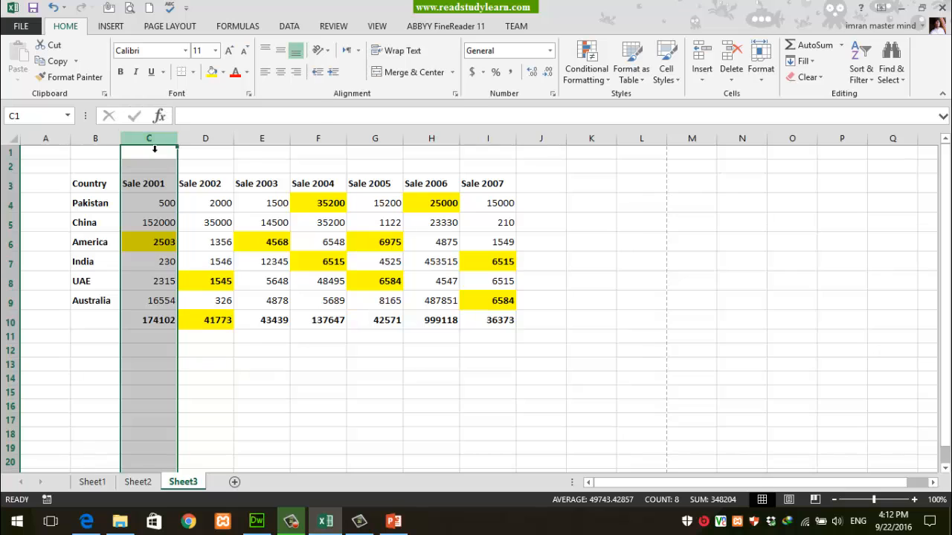
Insert blank columns before the Sale 2001 and Sale 2003 columns, and undo both insertions
right_click(146, 142)
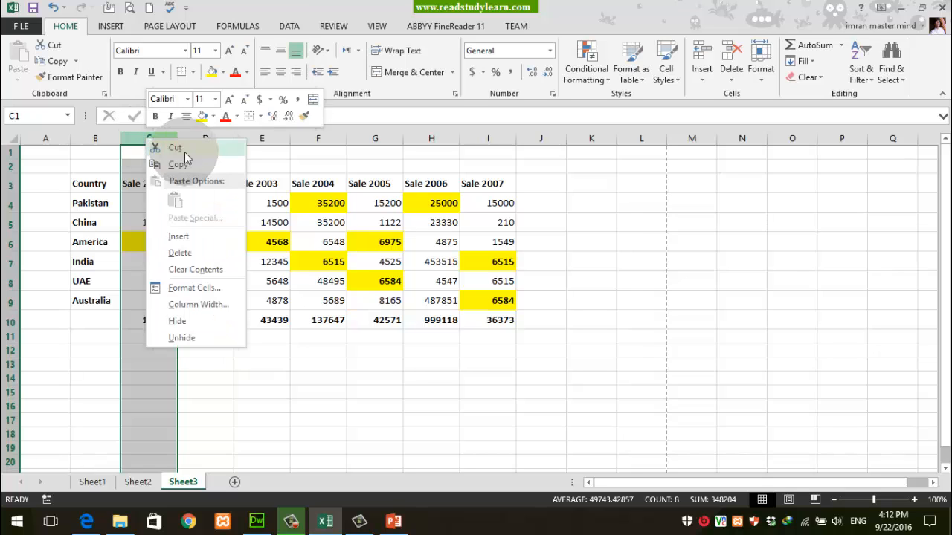
click(190, 238)
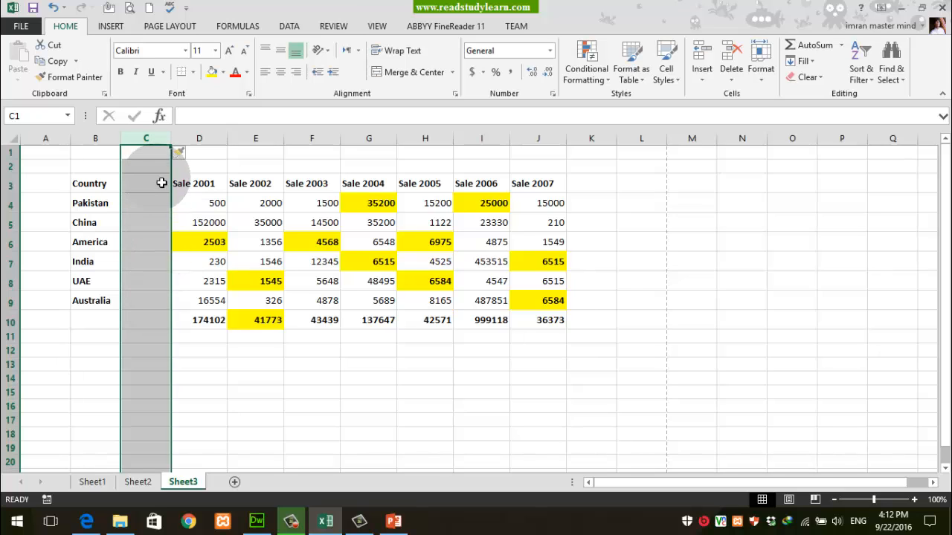
right_click(311, 139)
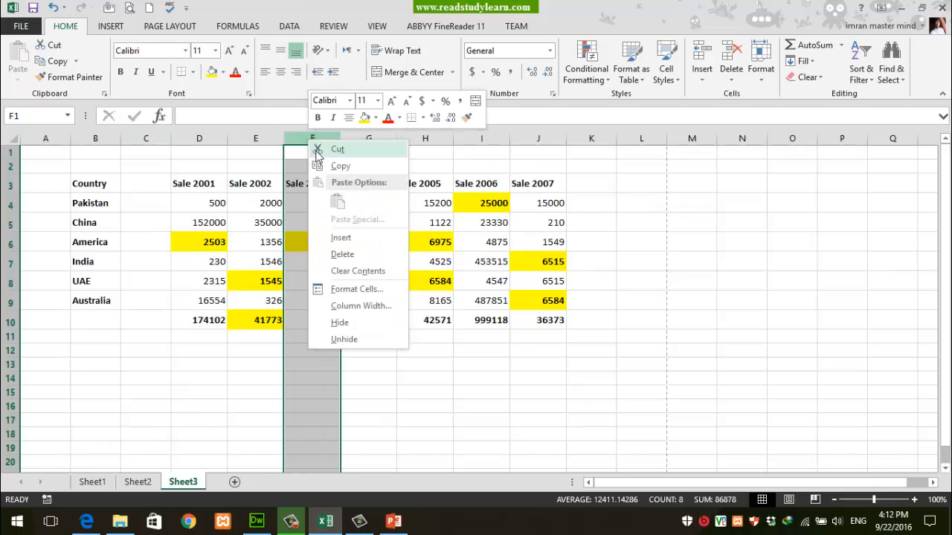
click(338, 238)
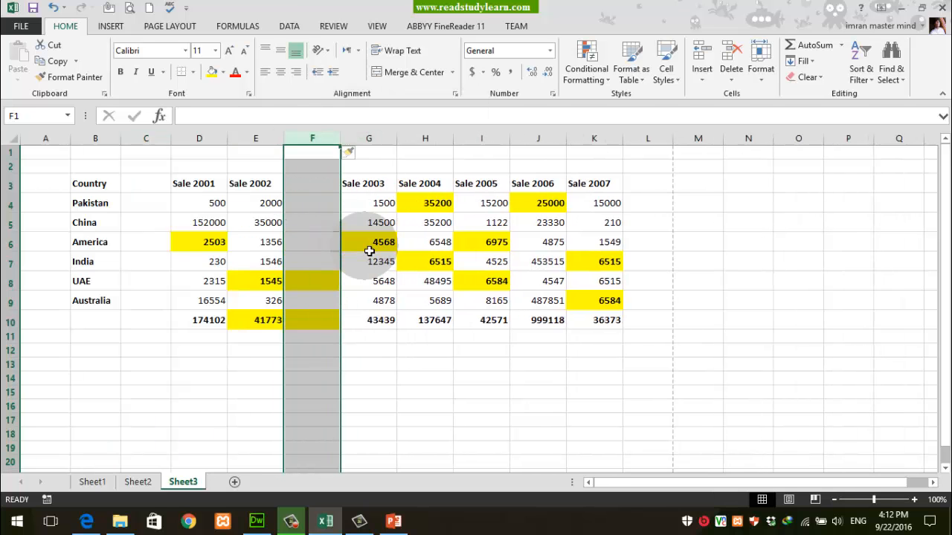
key(ctrl+z)
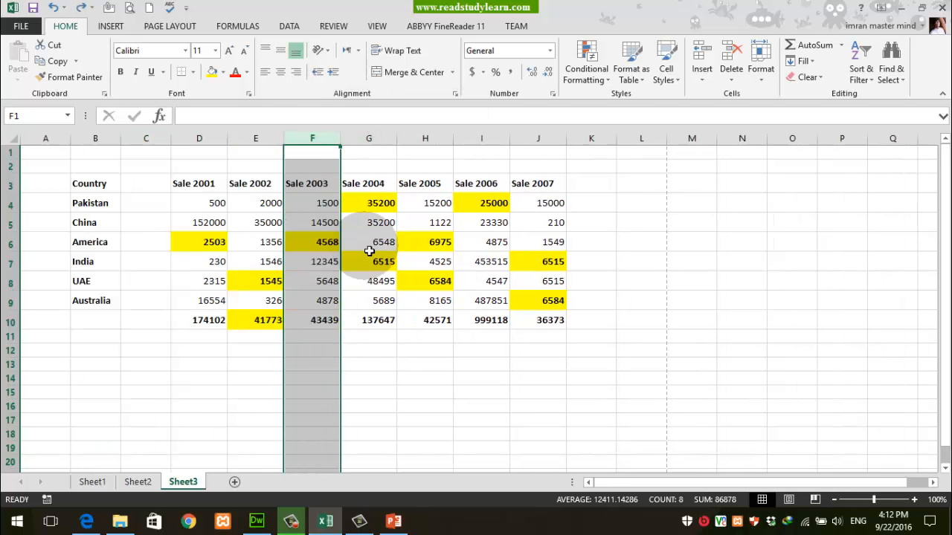
click(153, 140)
click(212, 141)
key(ctrl+z)
click(220, 243)
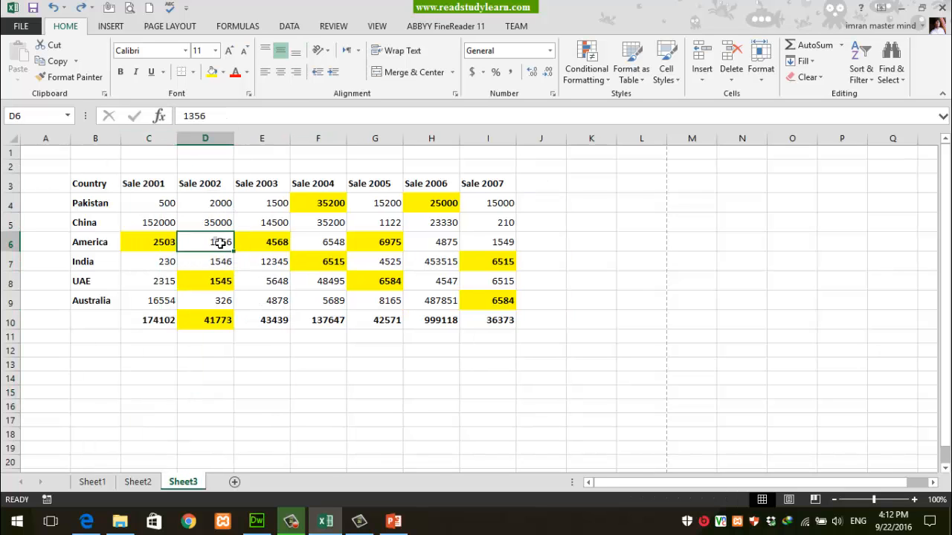
Insert a blank column between the Country and Sale 2001 columns on Sheet3
click(167, 143)
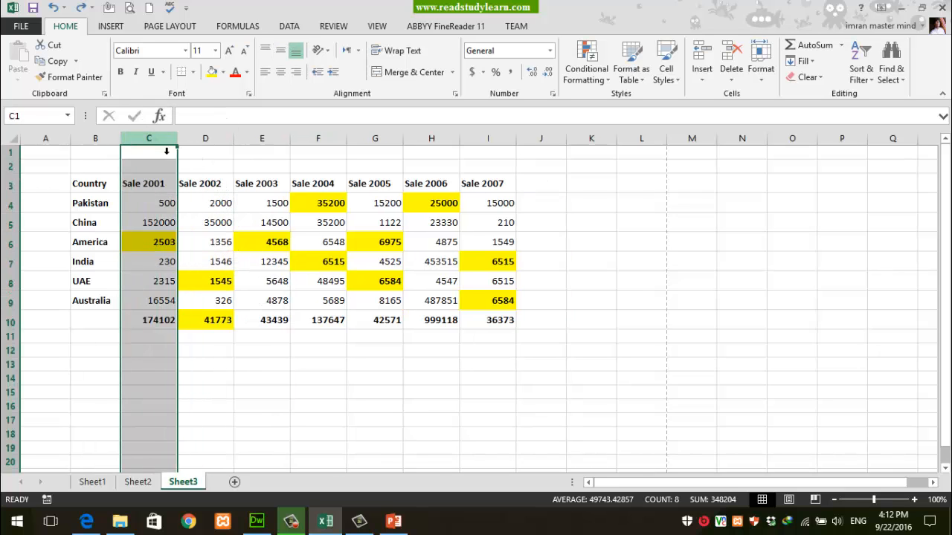
click(166, 147)
right_click(152, 142)
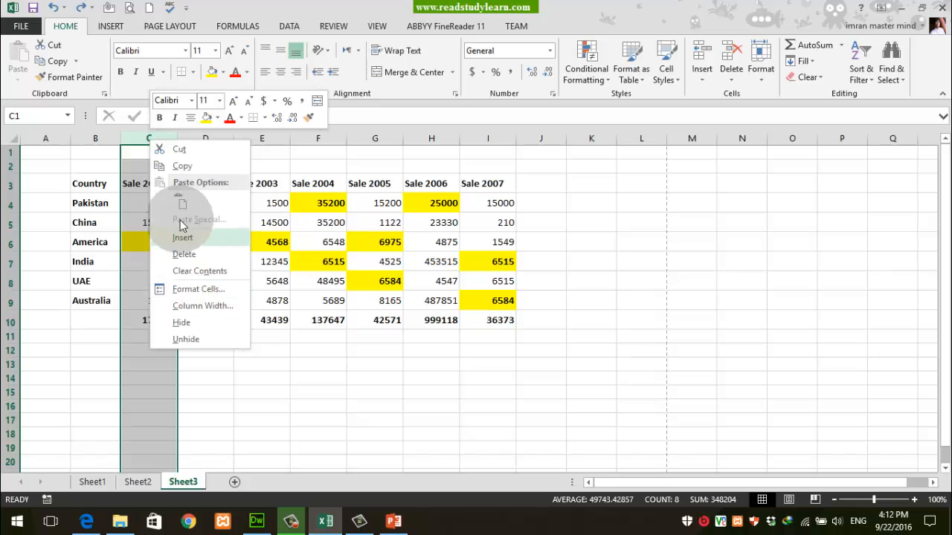
click(141, 140)
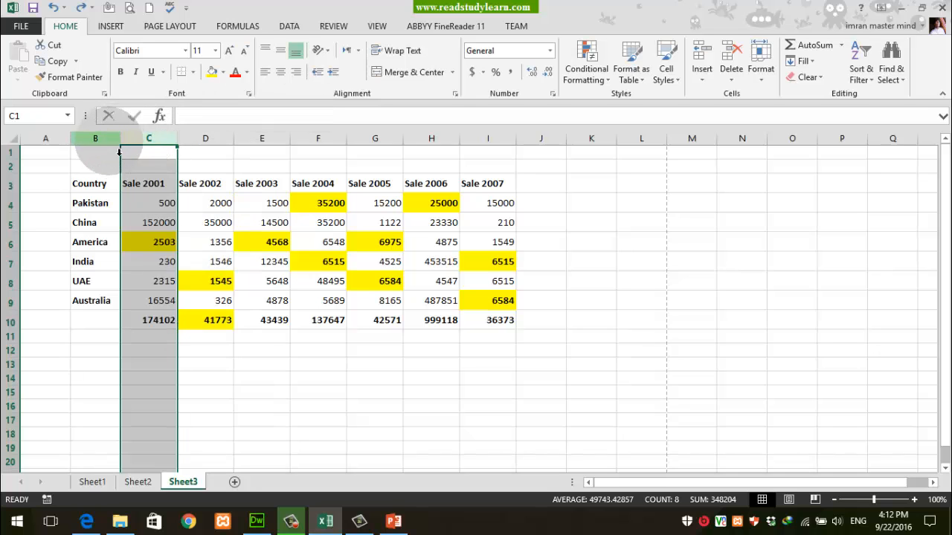
right_click(160, 143)
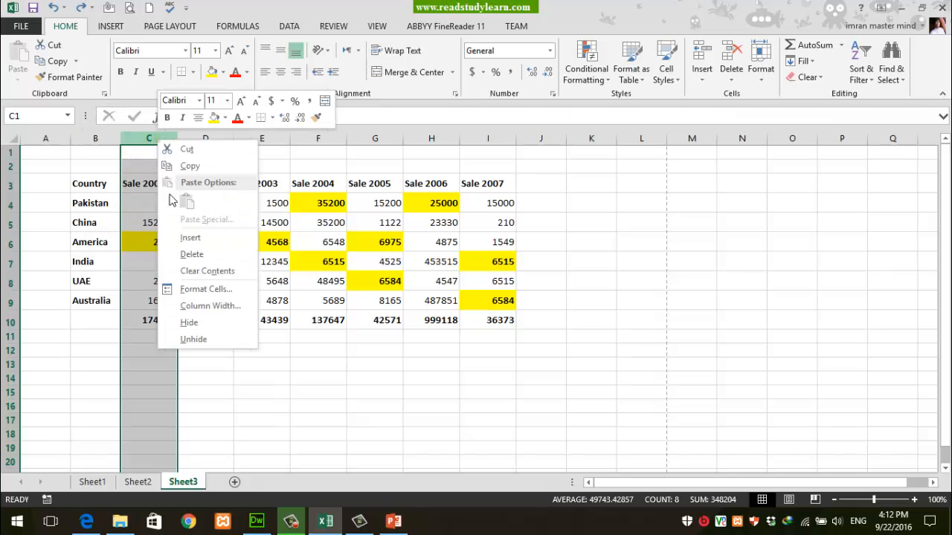
click(190, 237)
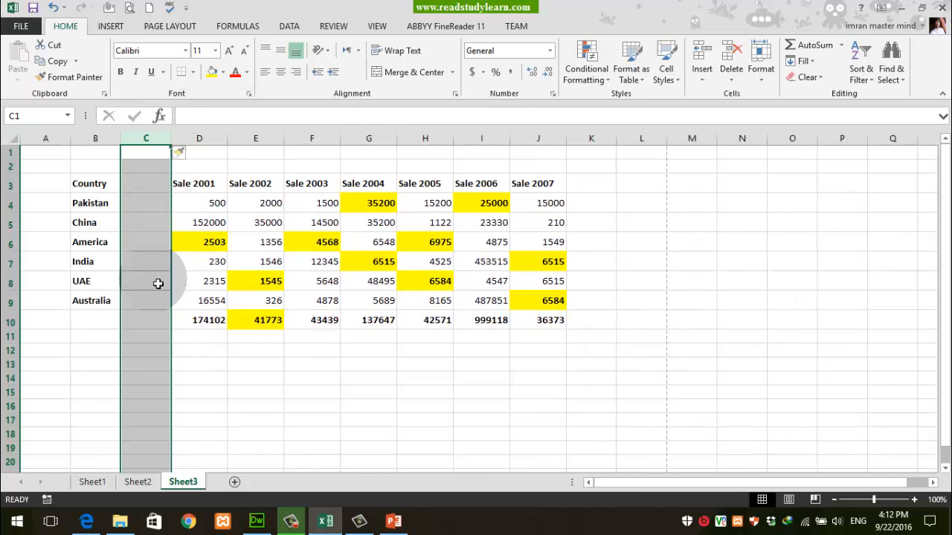
click(157, 321)
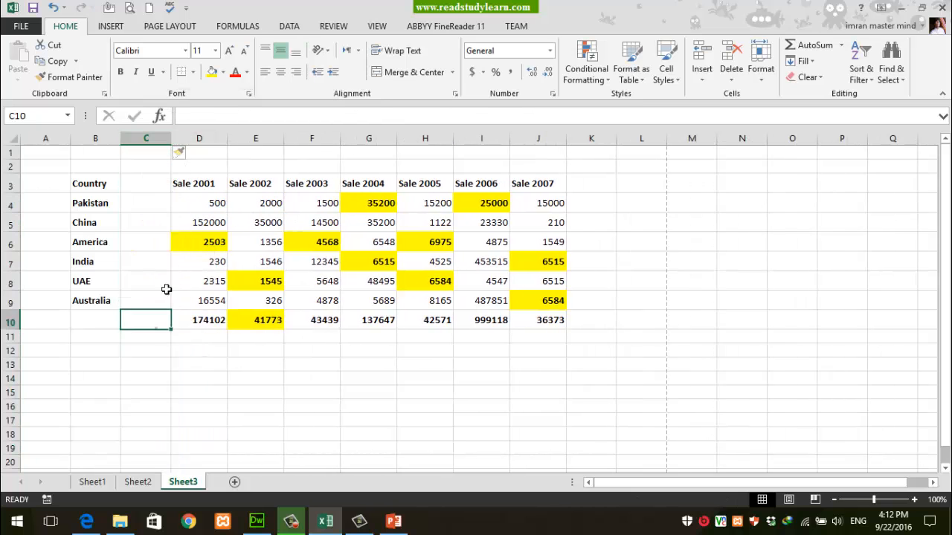
Copy the Sale 2001 header into C3 and change its text to Sale 2002
click(194, 186)
key(ctrl+c)
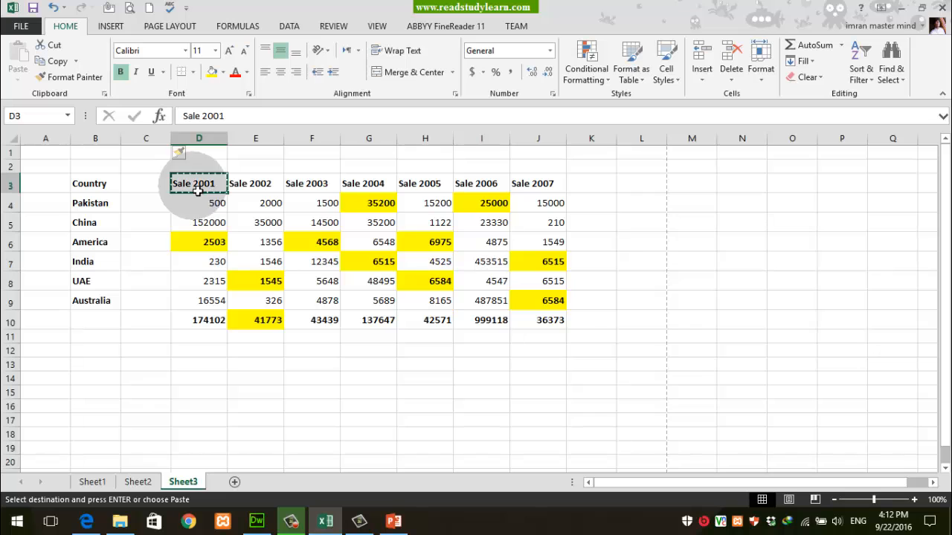
click(158, 195)
key(ctrl+v)
double_click(163, 186)
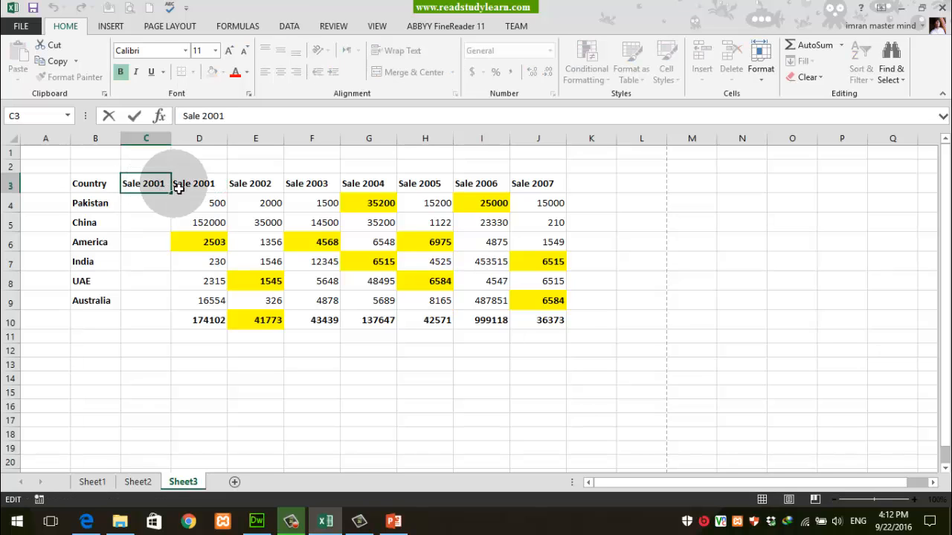
key(Return)
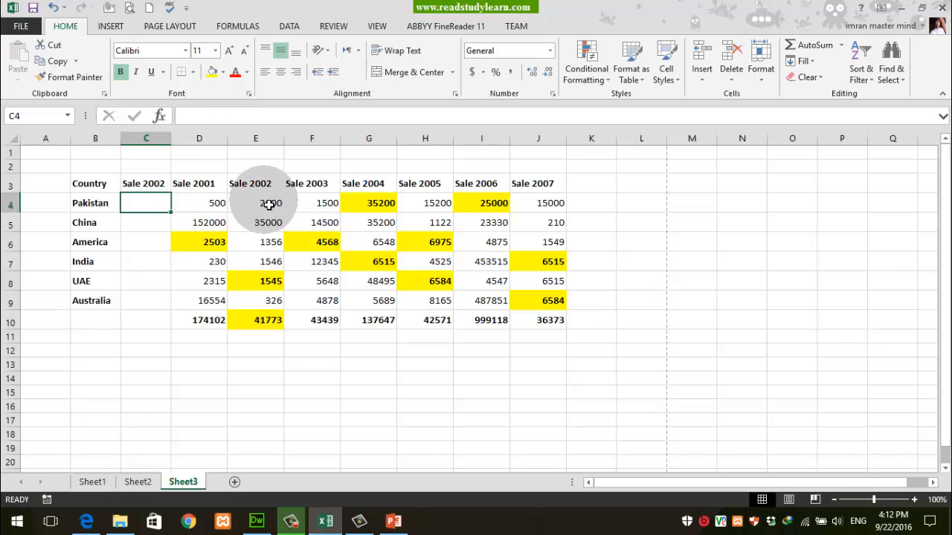
Copy the figures in E4:E10 into C4:C10 beneath the new column's header
drag(265, 206, 267, 322)
key(ctrl+c)
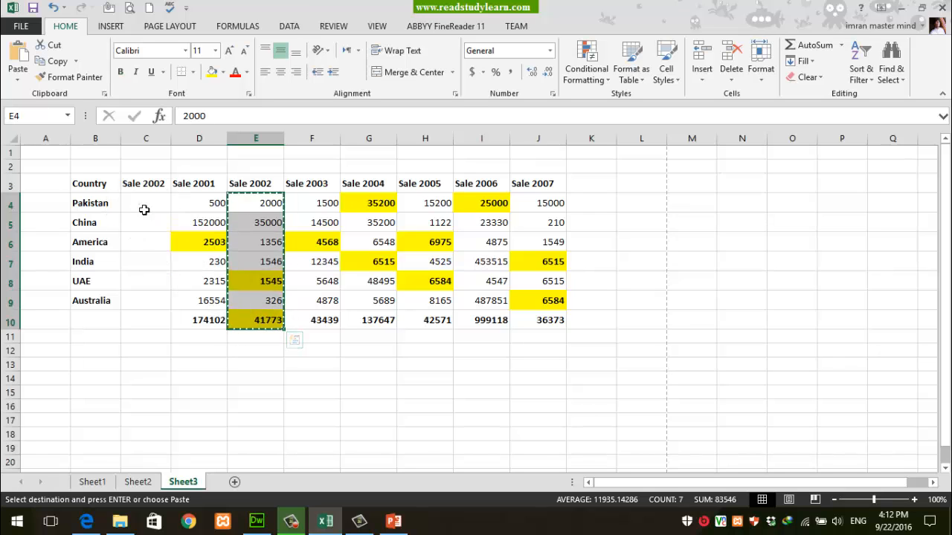
drag(142, 208, 148, 330)
key(ctrl+v)
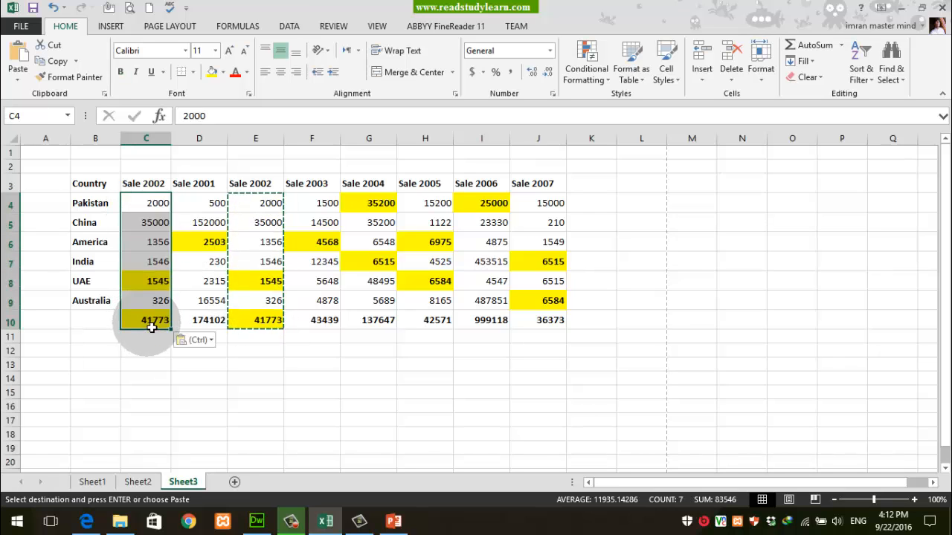
click(208, 281)
key(Escape)
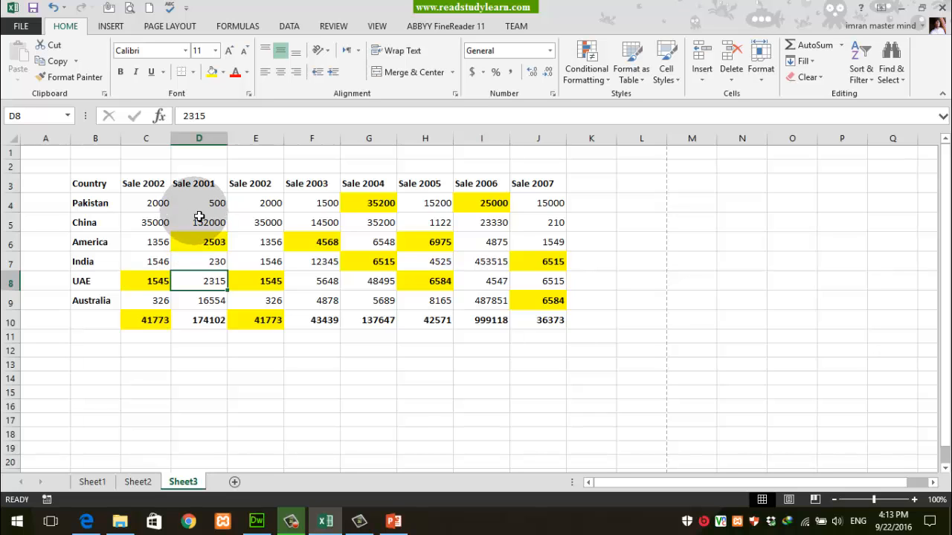
Insert a blank row directly above the India row in the sales table
click(88, 264)
click(9, 265)
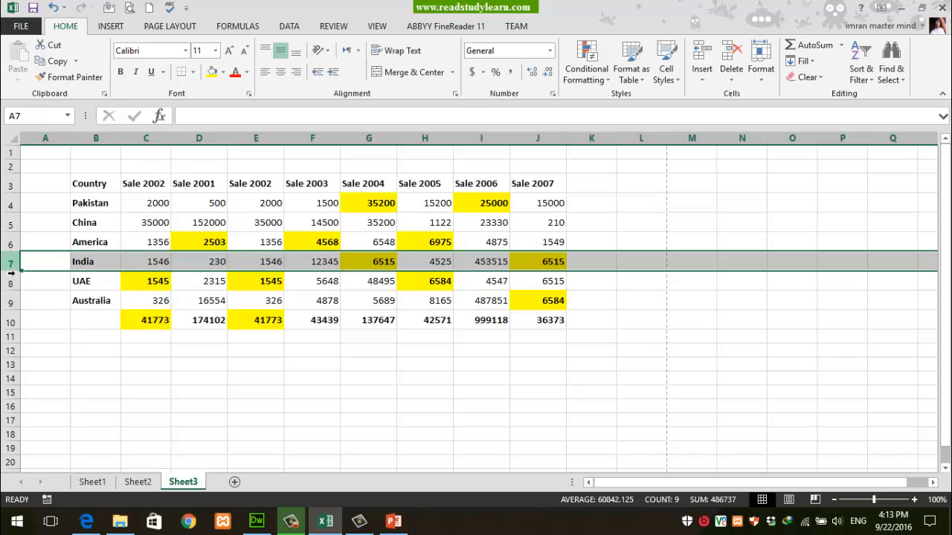
right_click(8, 266)
click(216, 264)
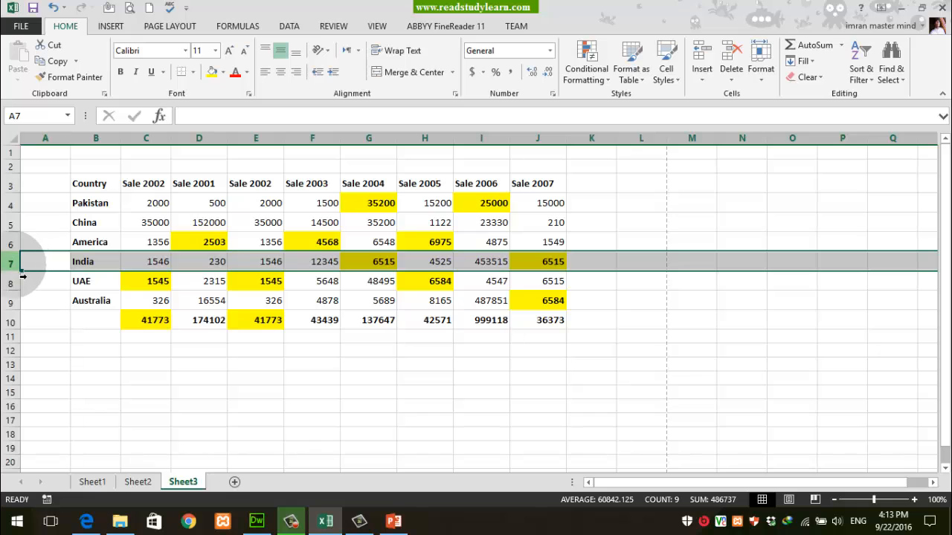
click(18, 270)
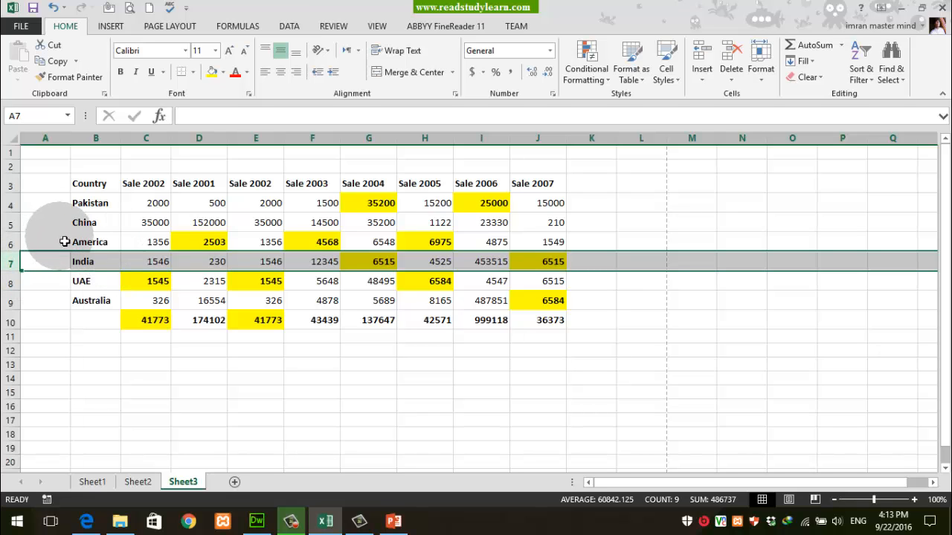
right_click(9, 262)
click(38, 356)
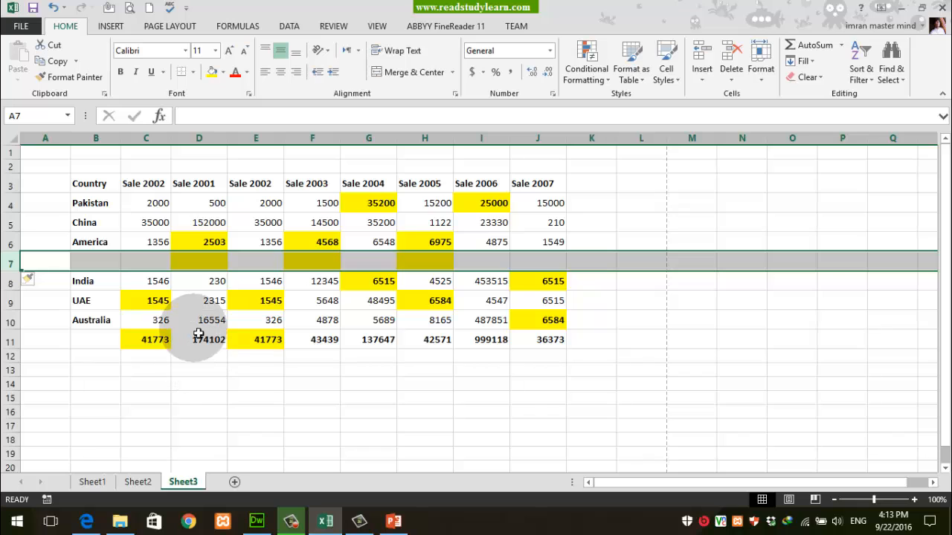
Enter UK as the country name in cell B7 of the new row
click(93, 261)
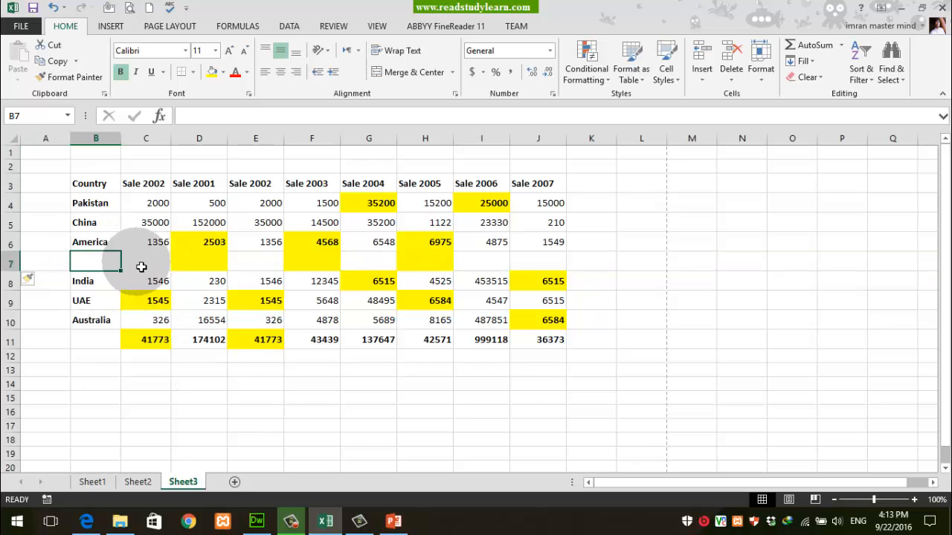
click(140, 265)
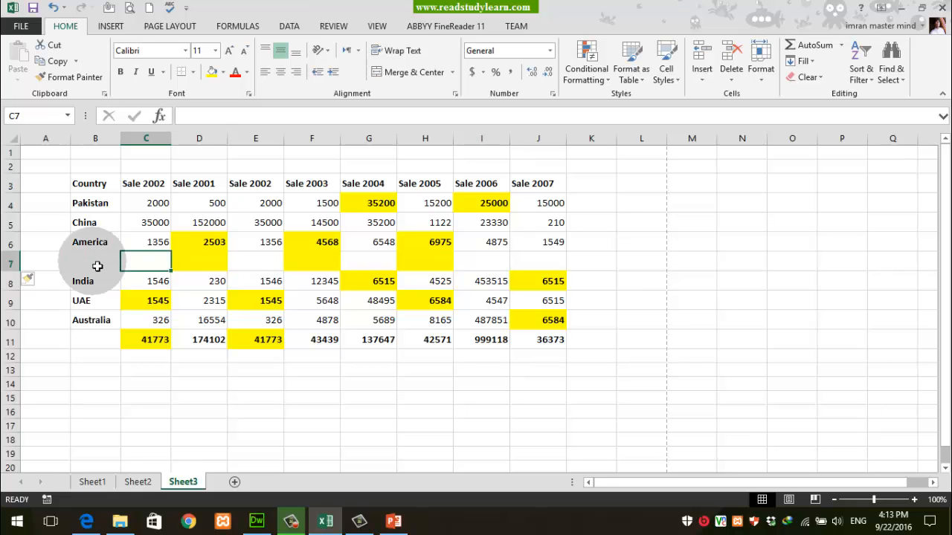
click(97, 265)
text(UK)
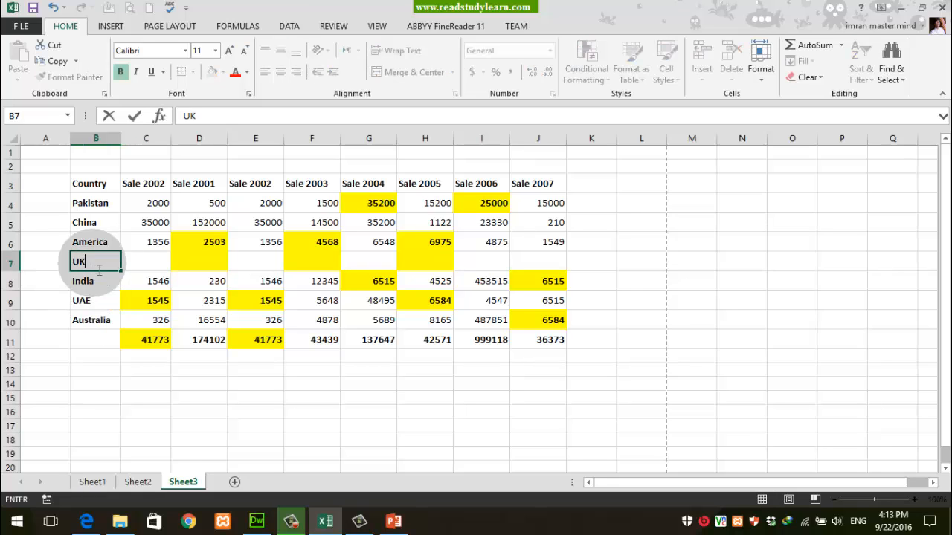
key(Tab)
Copy America's sales figures in C6:J6 into the UK row starting at C7
drag(163, 250, 565, 245)
key(ctrl+c)
key(ctrl+q)
click(160, 264)
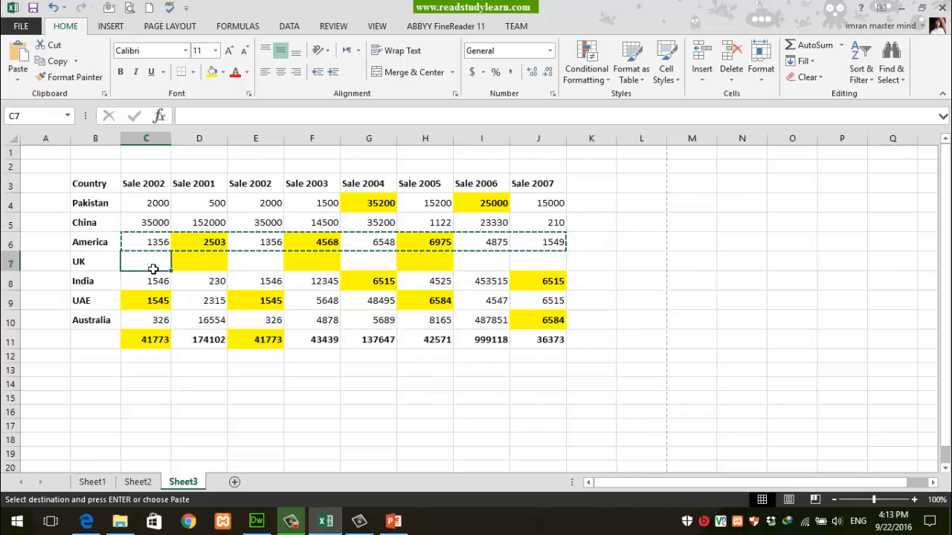
key(ctrl+v)
click(312, 318)
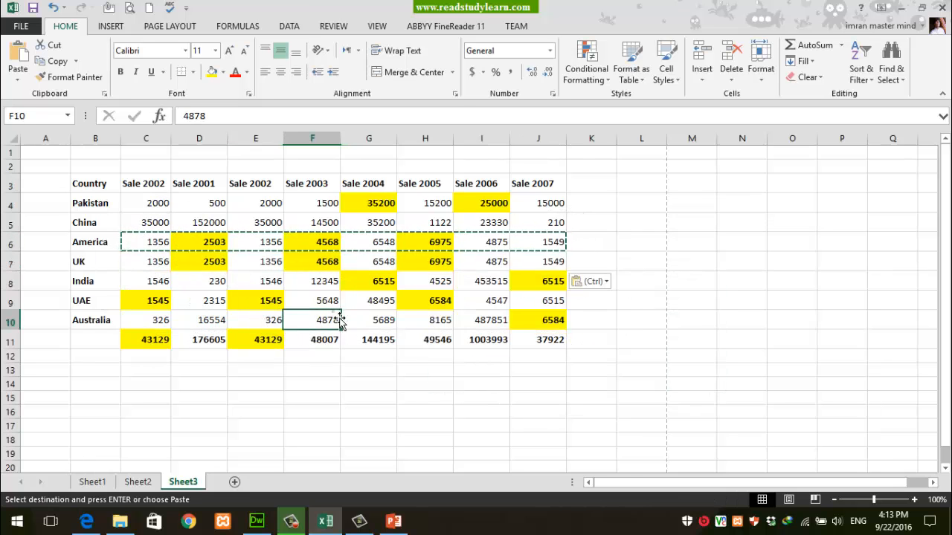
key(Escape)
click(633, 356)
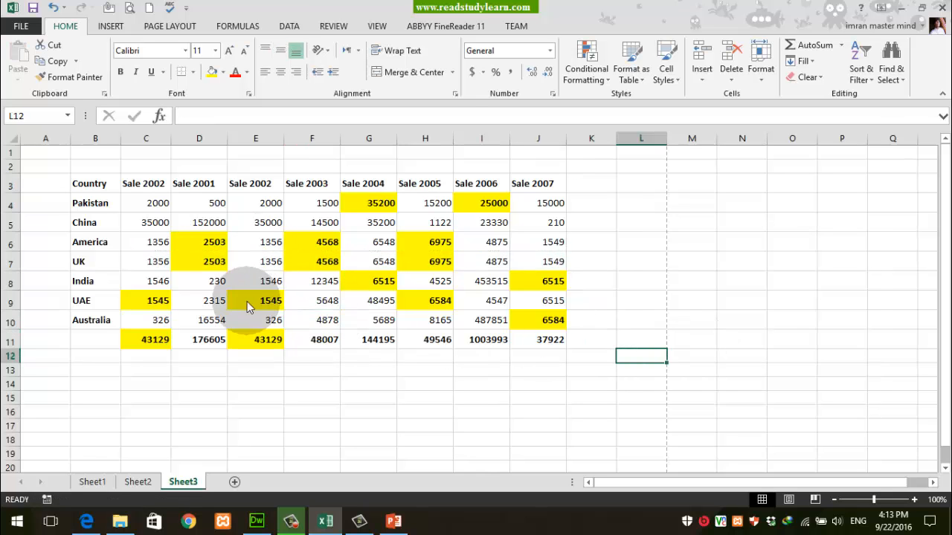
Switch to the PowerPoint slide to review the row and column topics, and return to the Excel sheet
key(alt+Tab)
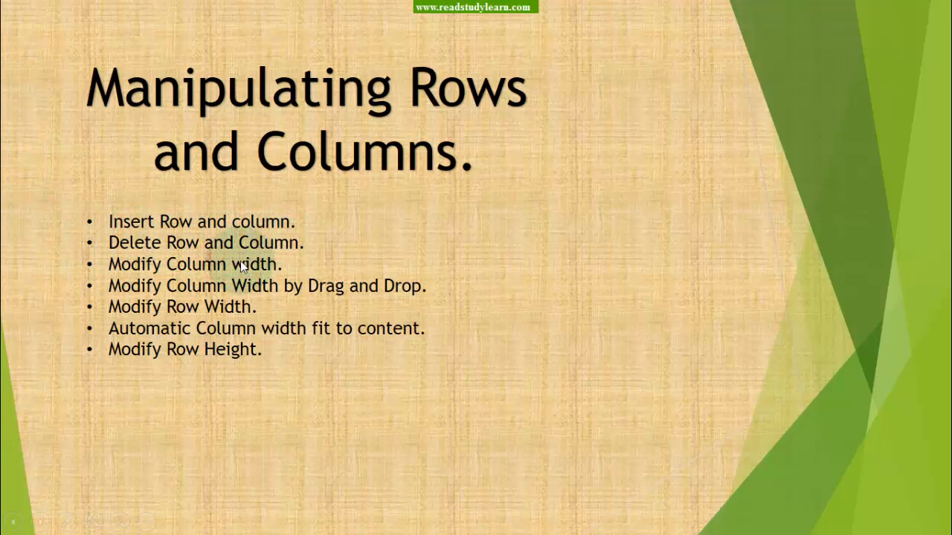
key(alt+Tab)
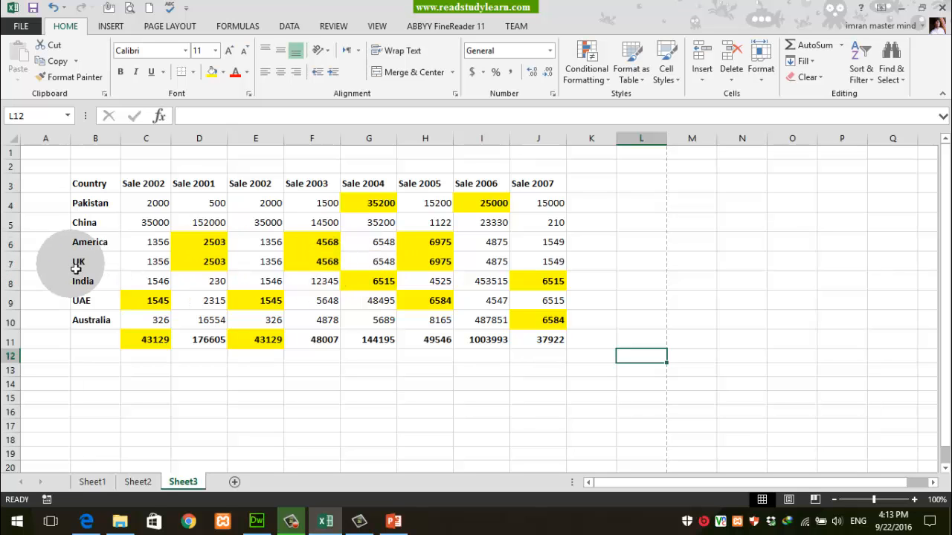
Delete the entire UK row from the sales table, and undo the deletion
click(17, 267)
right_click(11, 264)
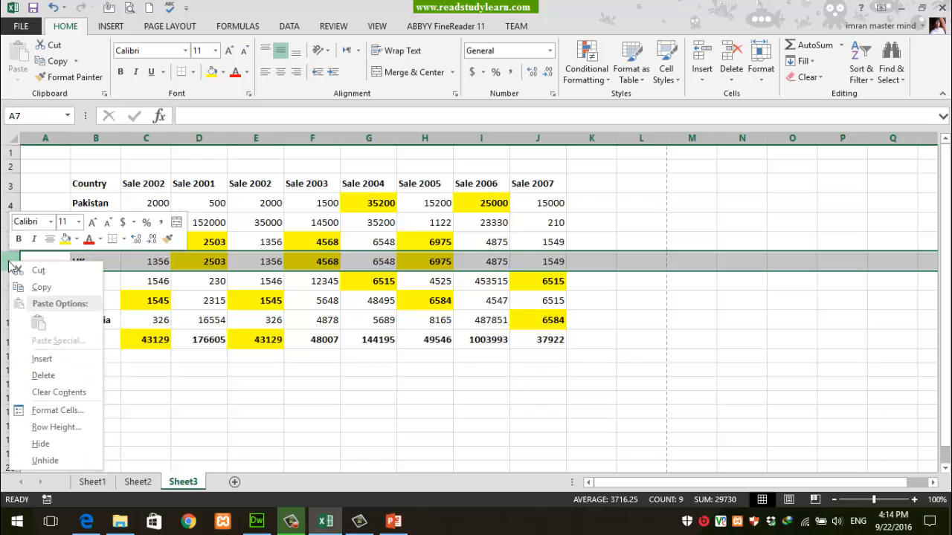
click(45, 376)
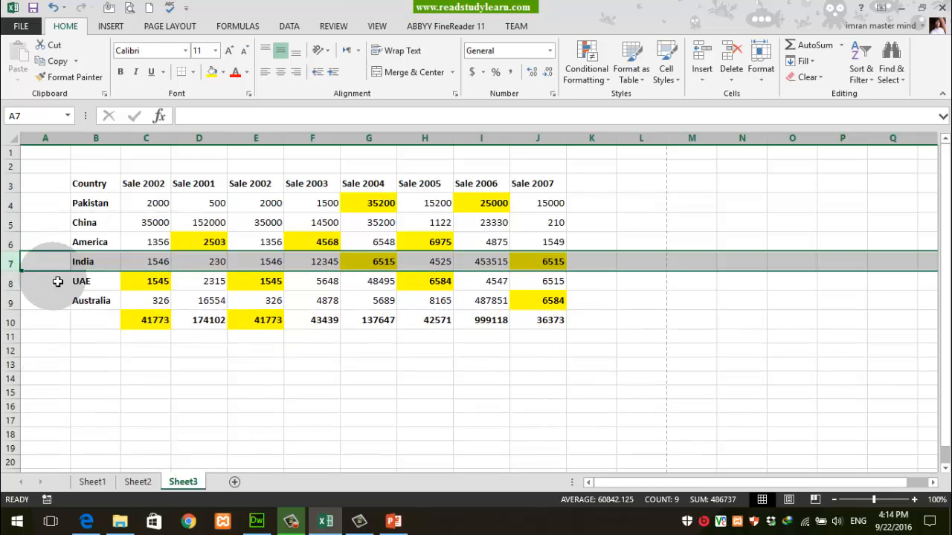
key(ctrl+z)
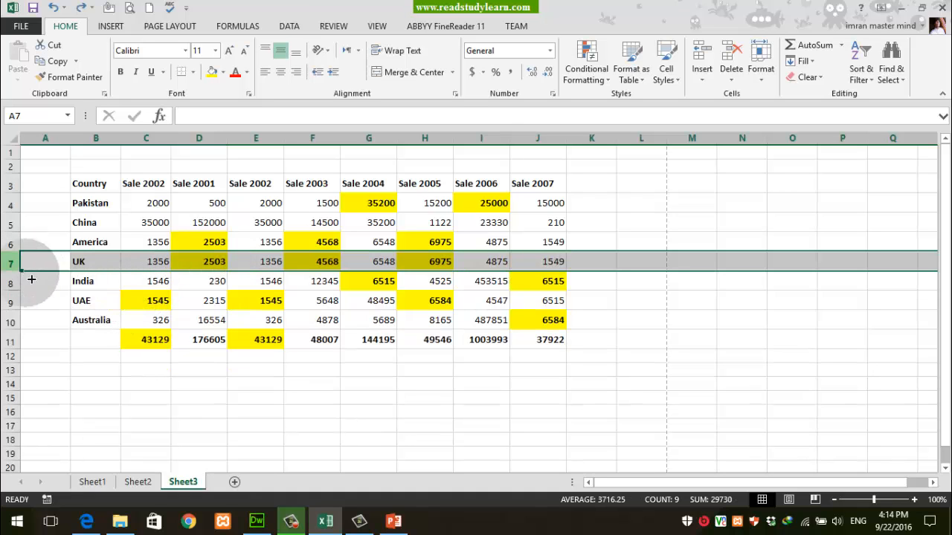
click(195, 320)
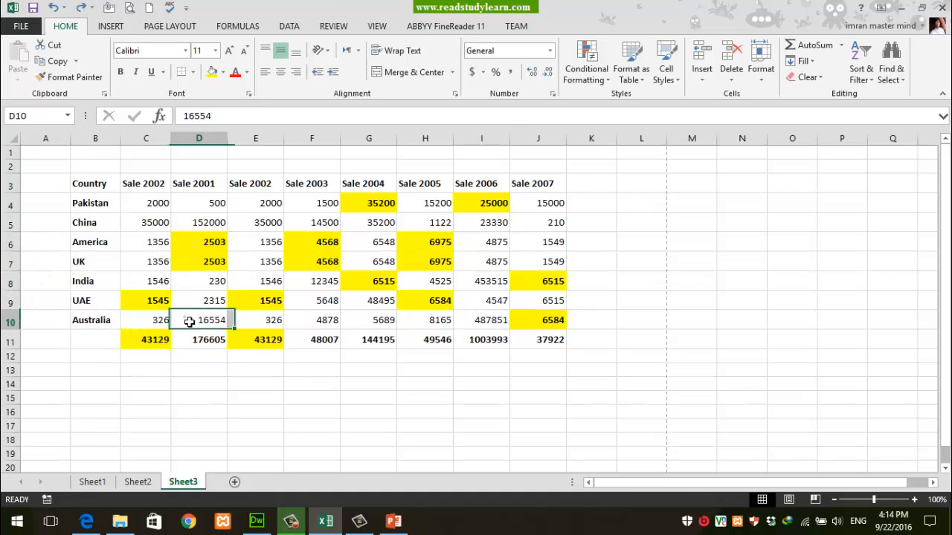
Delete the entire UK row and the duplicate Sale 2002 column C from the sales table
click(12, 272)
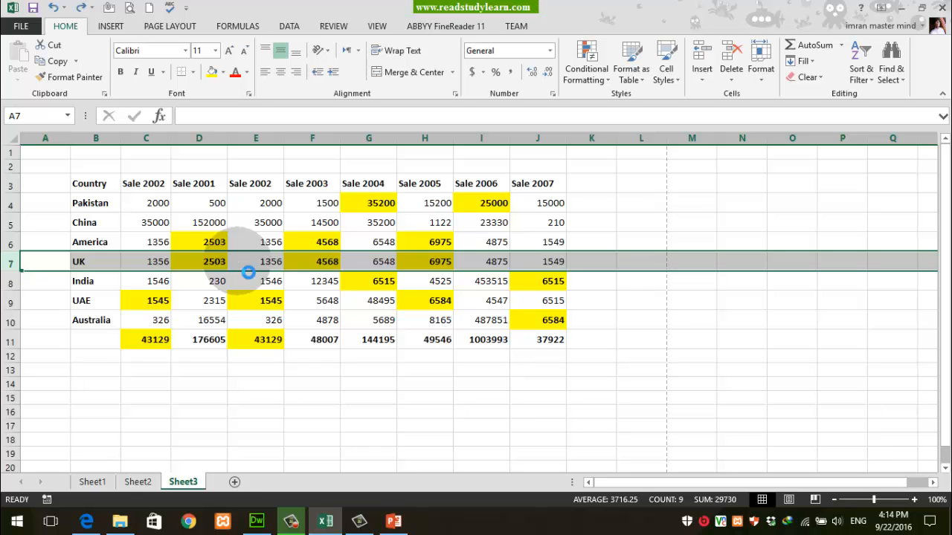
key(ctrl+minus)
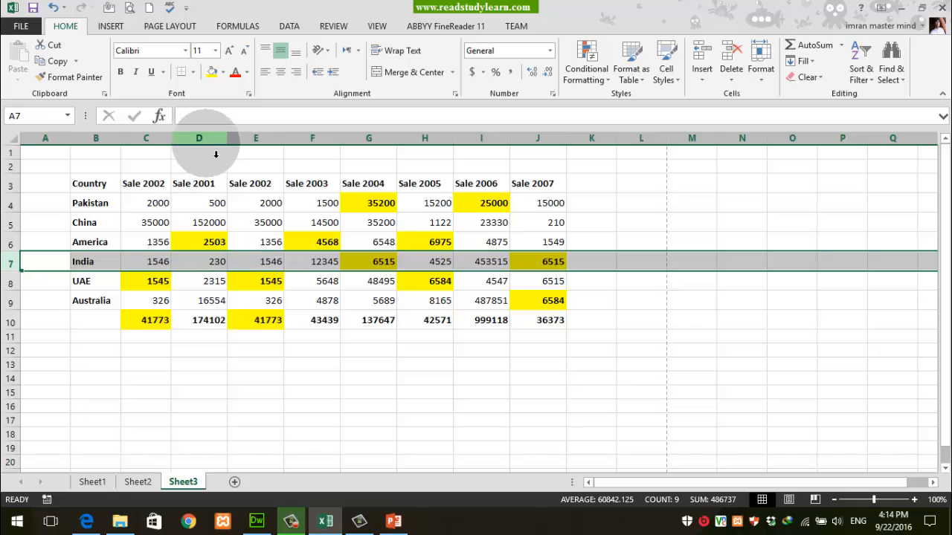
click(168, 141)
right_click(159, 141)
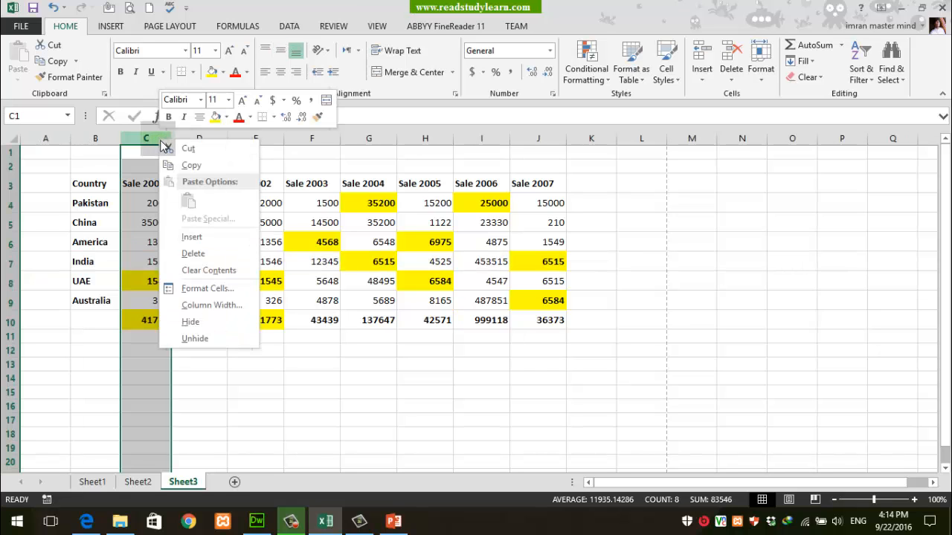
key(Escape)
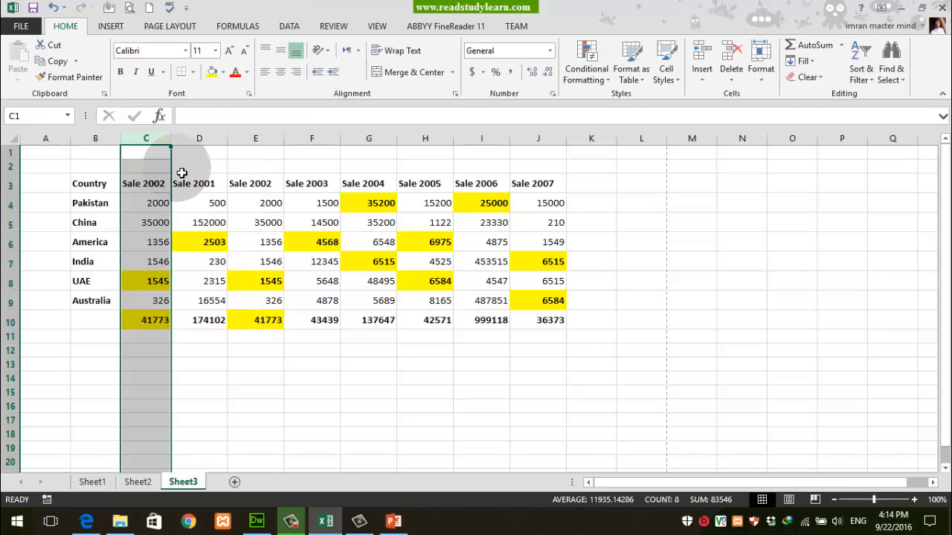
key(ctrl+minus)
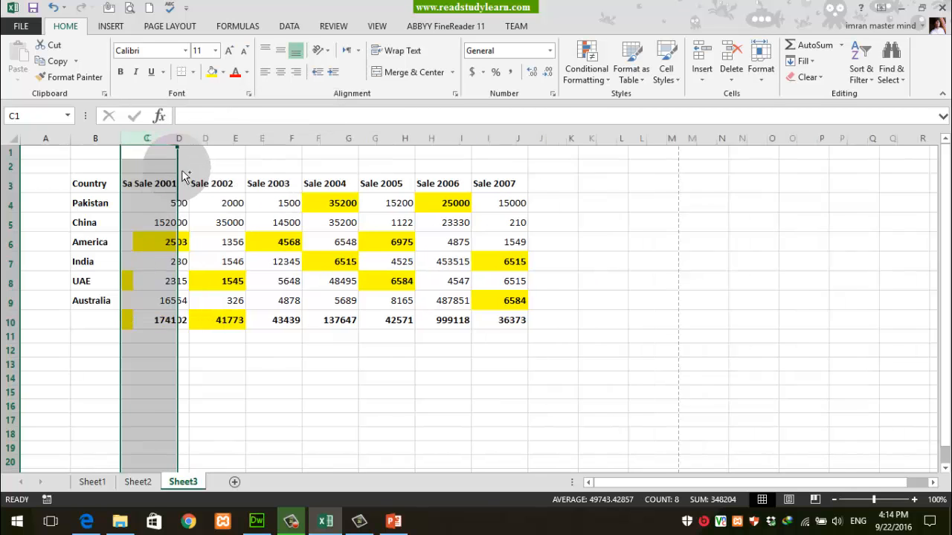
click(228, 223)
Switch to the PowerPoint slide to review the remaining row and column topics, and return to the Sale 2001 heading in Excel
key(alt+Tab)
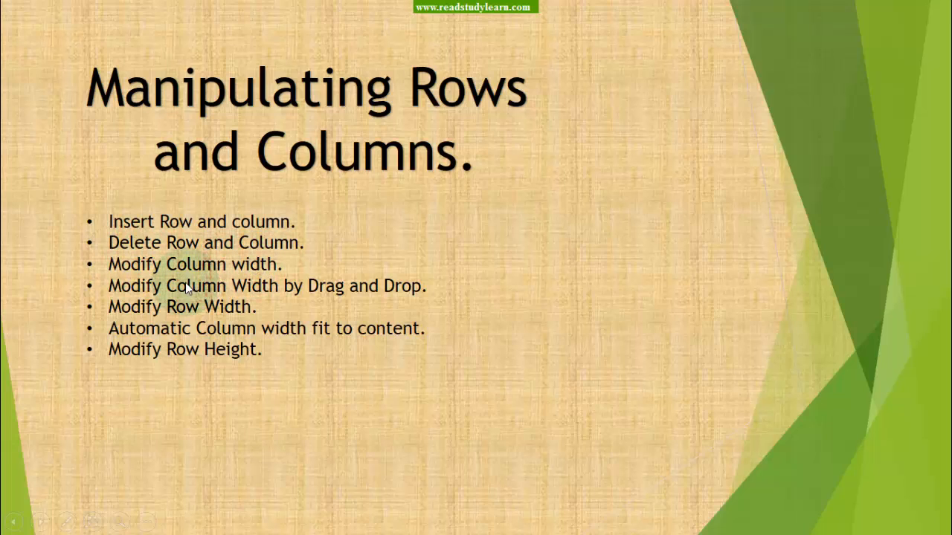
key(alt+Tab)
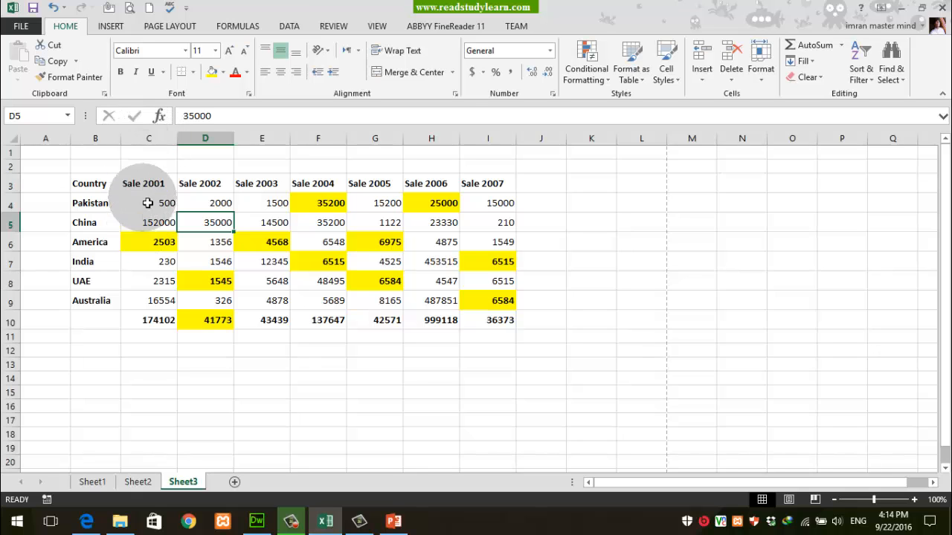
click(153, 186)
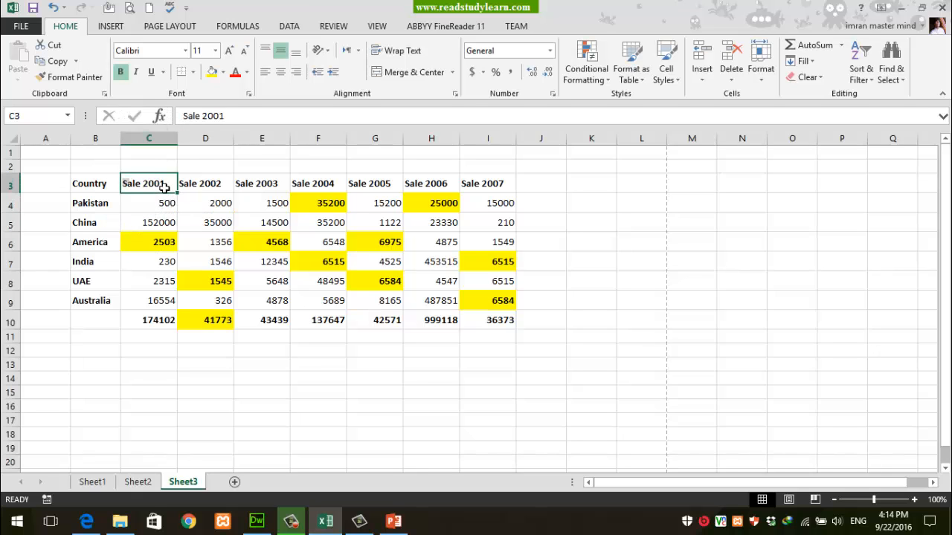
Set the width of the Sale 2001 column to exactly 13
click(161, 141)
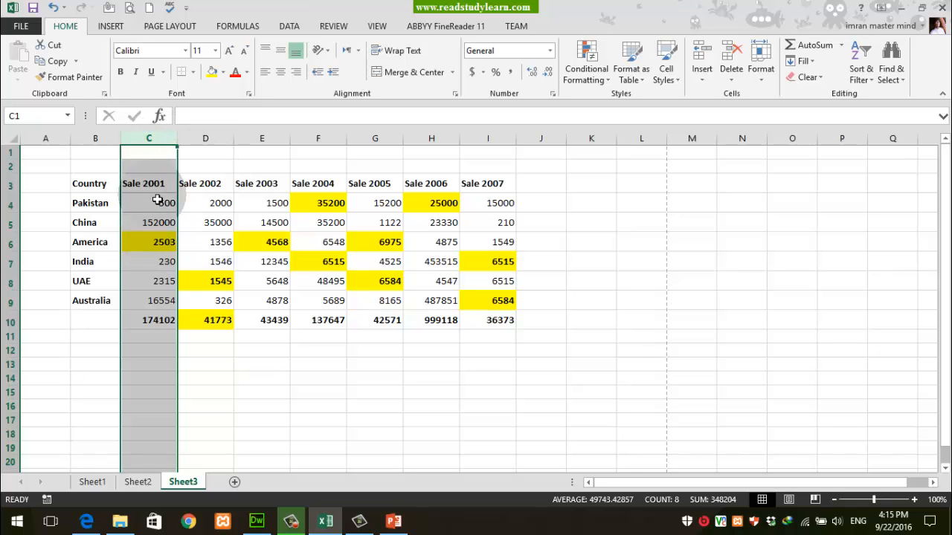
right_click(145, 142)
click(189, 305)
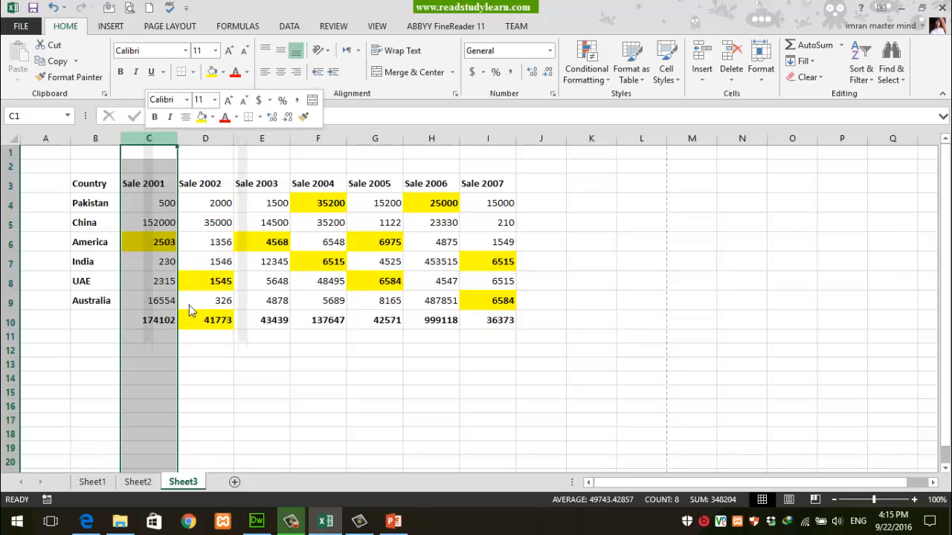
drag(179, 272, 310, 223)
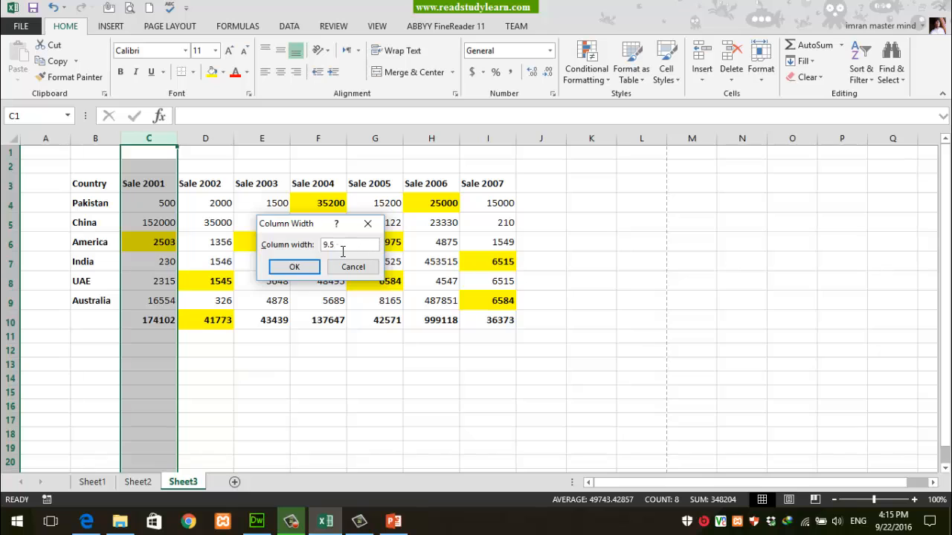
click(327, 246)
click(299, 249)
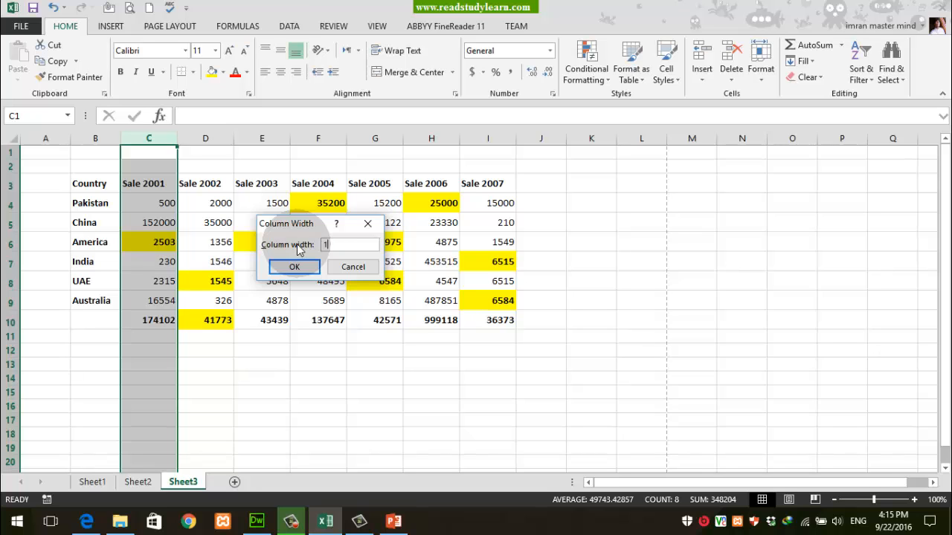
key(Return)
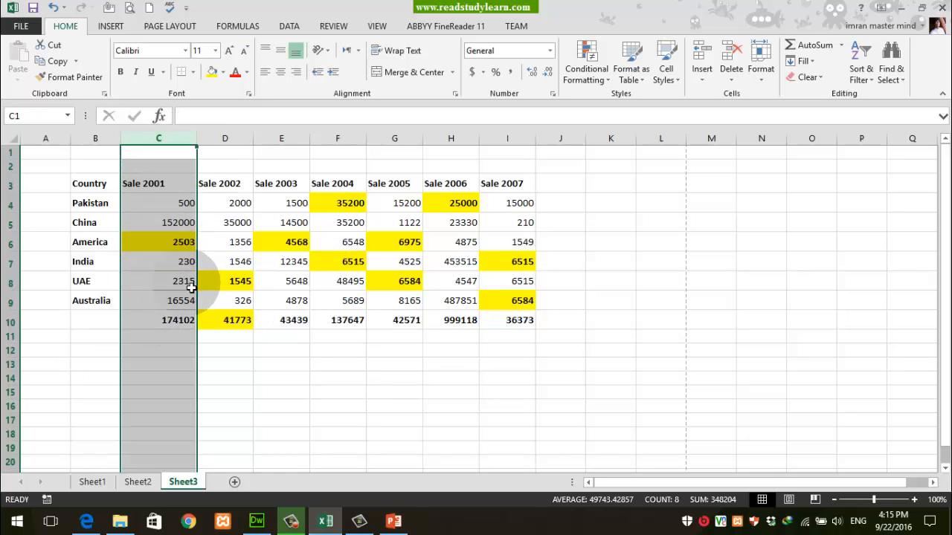
key(Return)
Narrow the Sale 2001 column by moving its border to about four fifths of its width
click(189, 202)
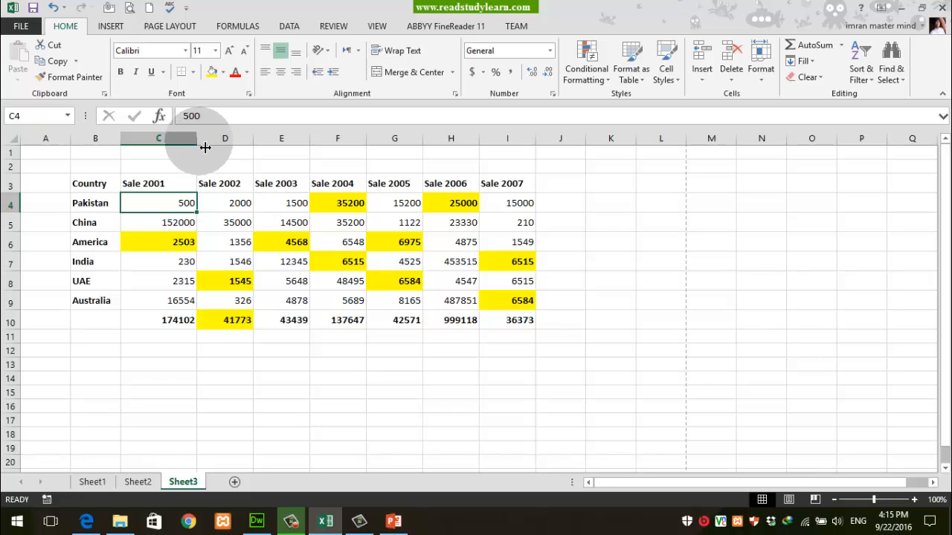
drag(205, 147, 206, 148)
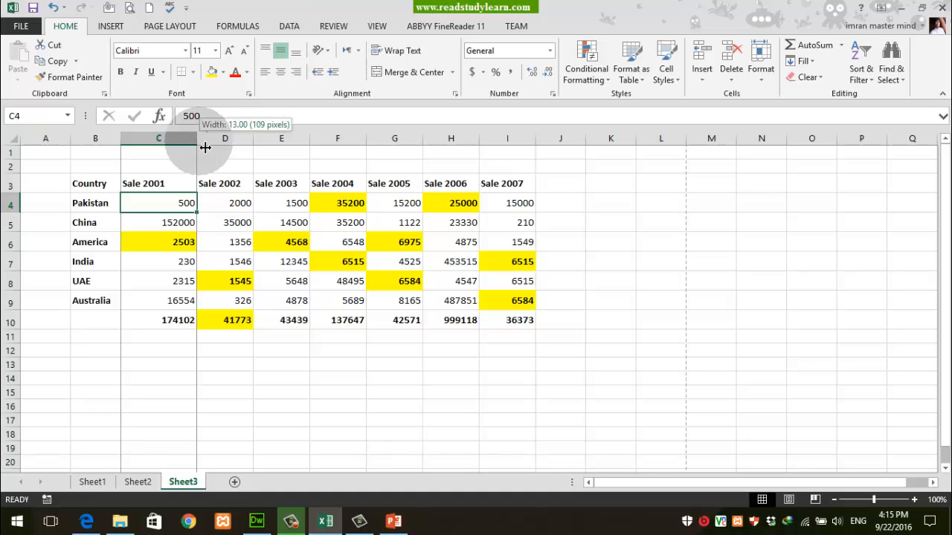
mouse_move(206, 147)
mouse_down()
mouse_move(282, 149)
mouse_move(190, 148)
mouse_up()
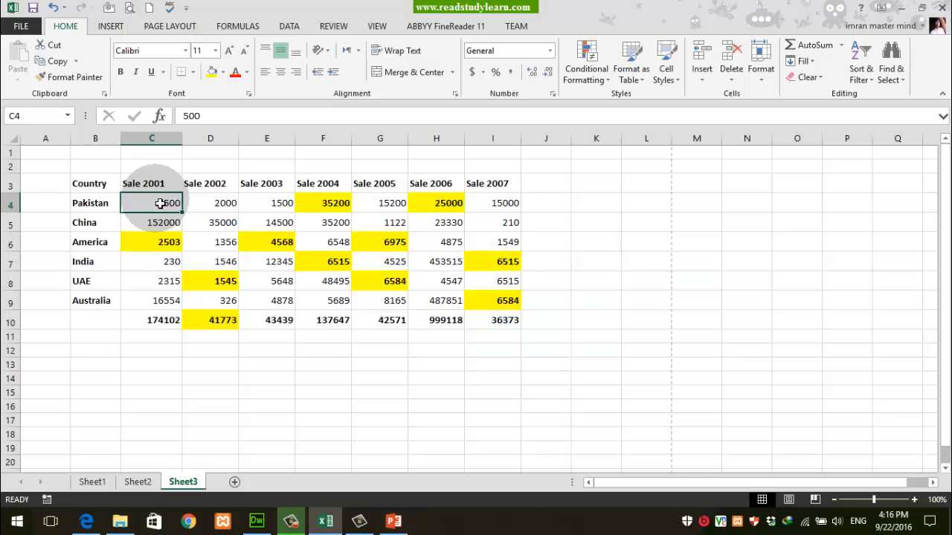
Set the Pakistan row's height to 22, and enlarge it manually to about one and a half times that height
right_click(10, 208)
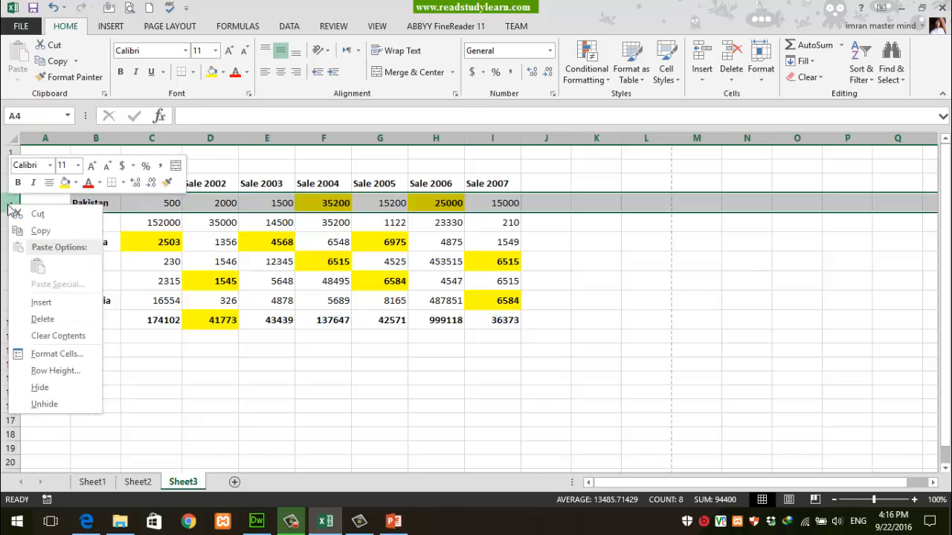
click(53, 371)
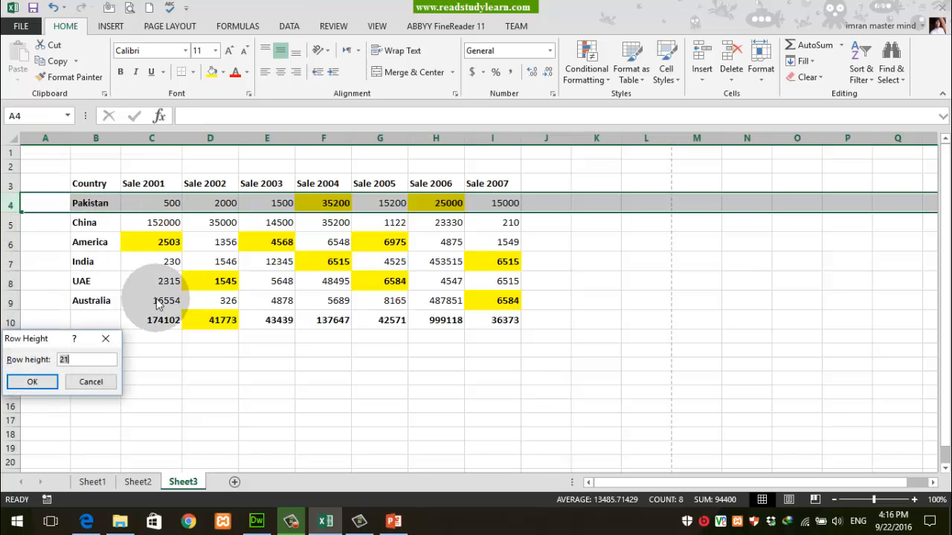
text(22)
click(44, 384)
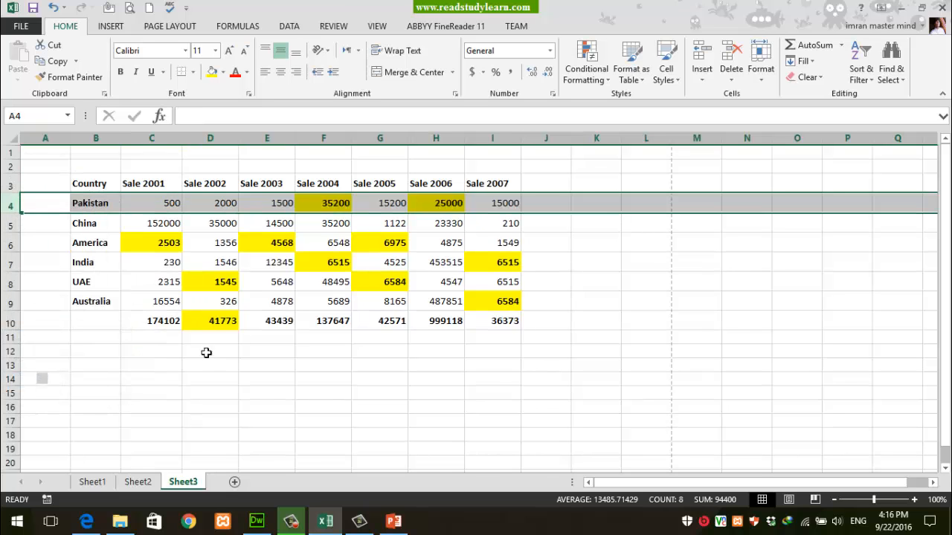
drag(21, 214, 19, 226)
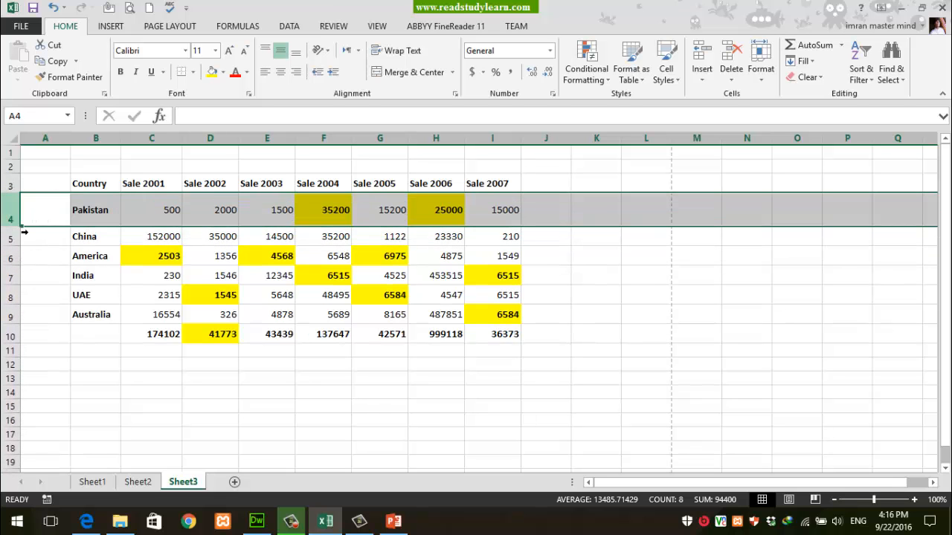
click(105, 261)
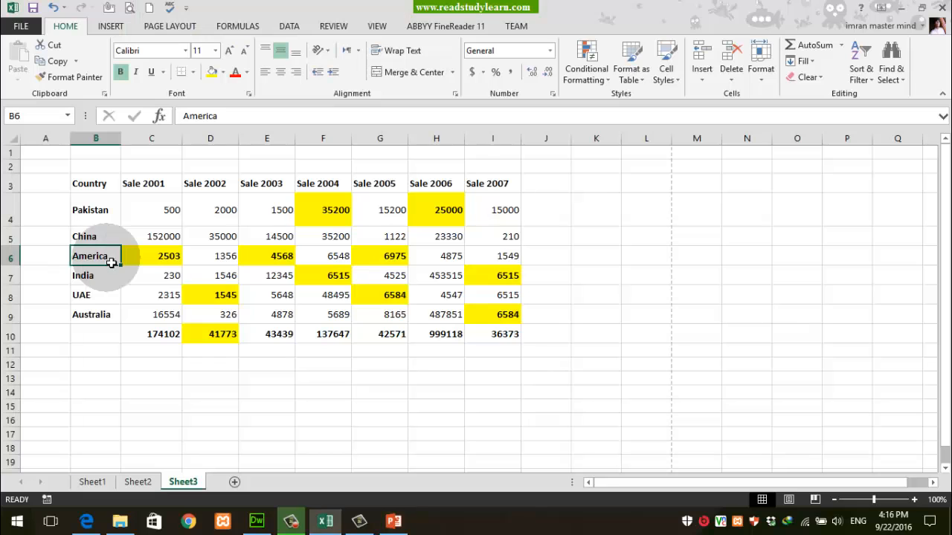